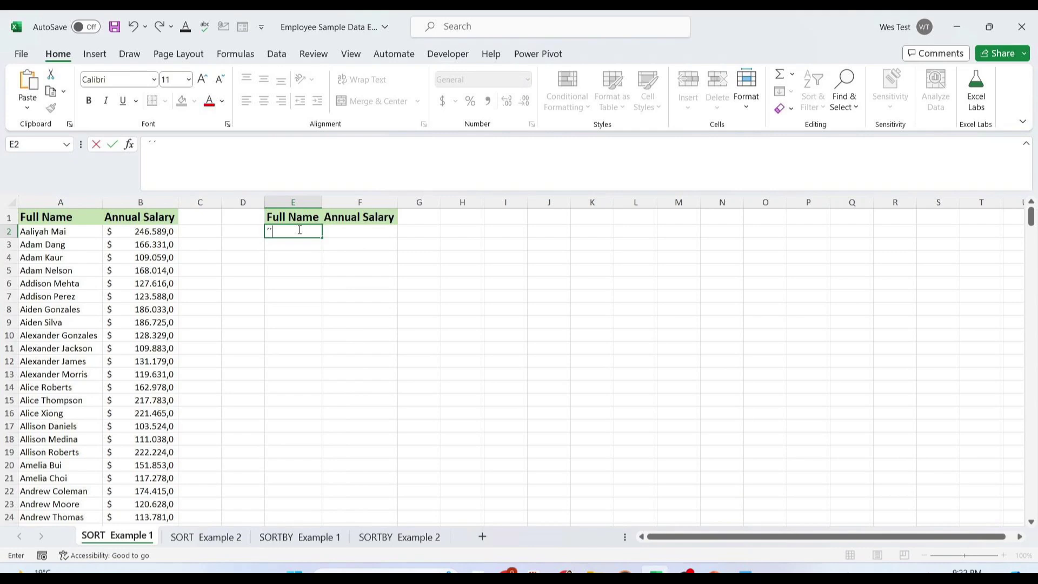
- Enter =SORT(A2:B380;2;1;FALSE) in E2 to sort employees by salary, lowest first
key(BackSpace)
key(BackSpace)
key(Escape)
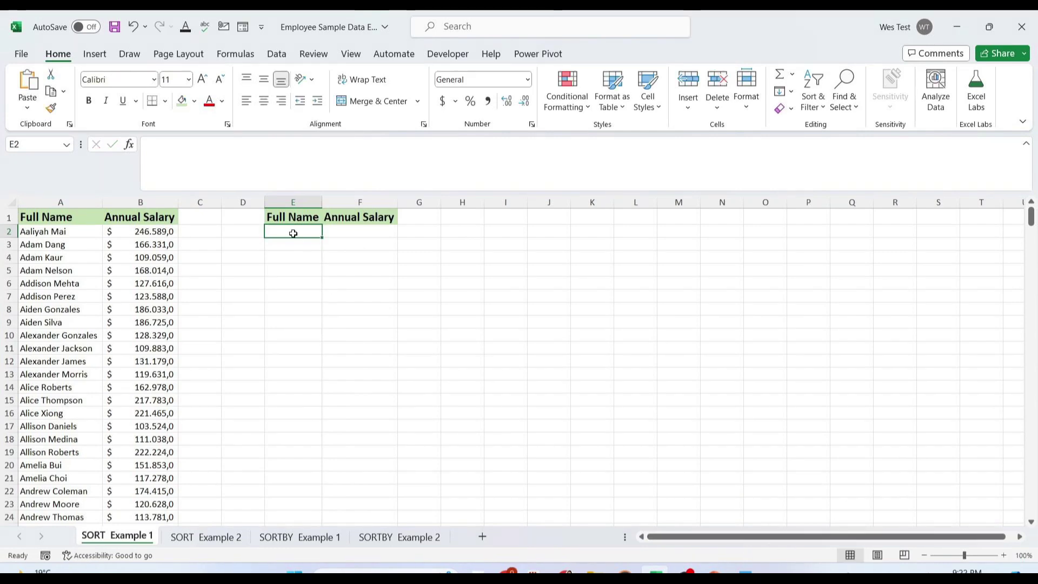
text(=S)
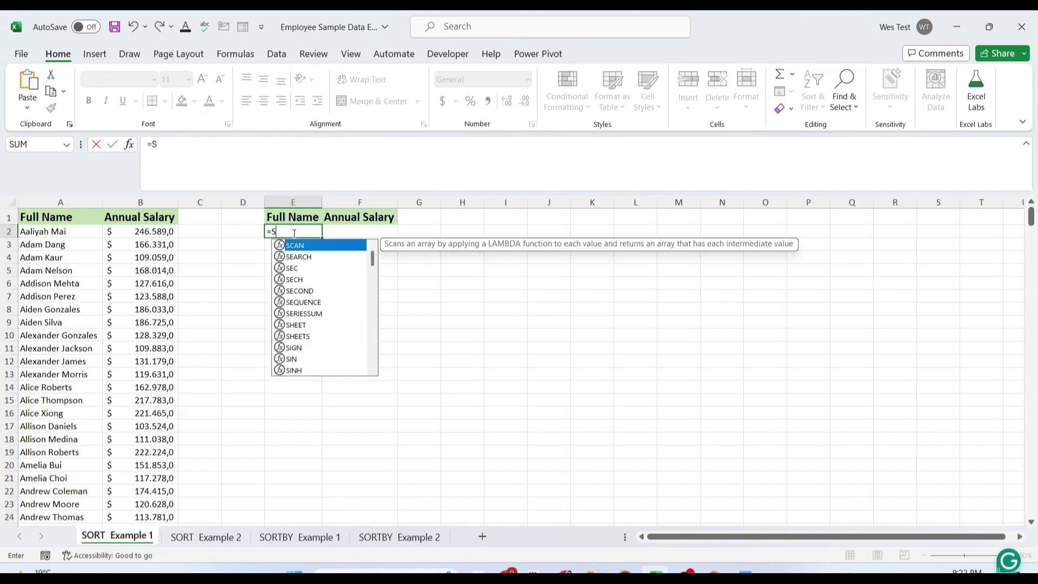
text(ORT()
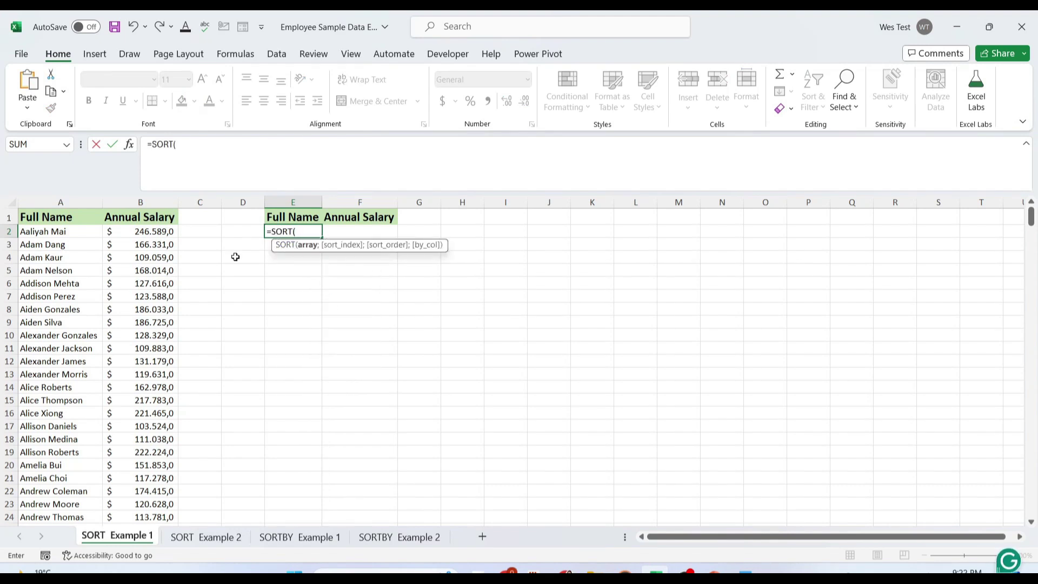
drag(46, 230, 126, 231)
key(ctrl+shift+Down)
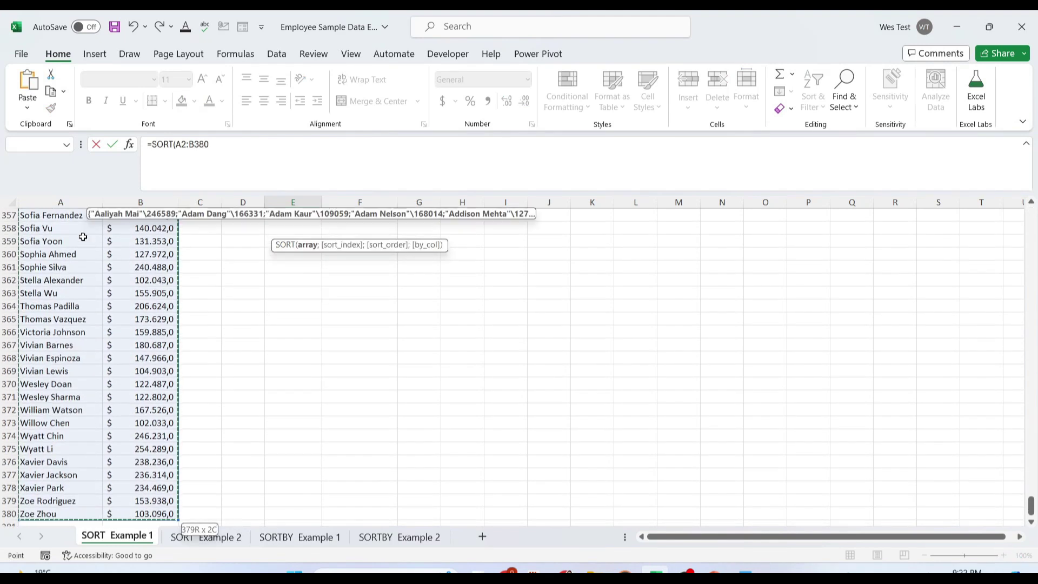
drag(1031, 505, 1031, 216)
text(;)
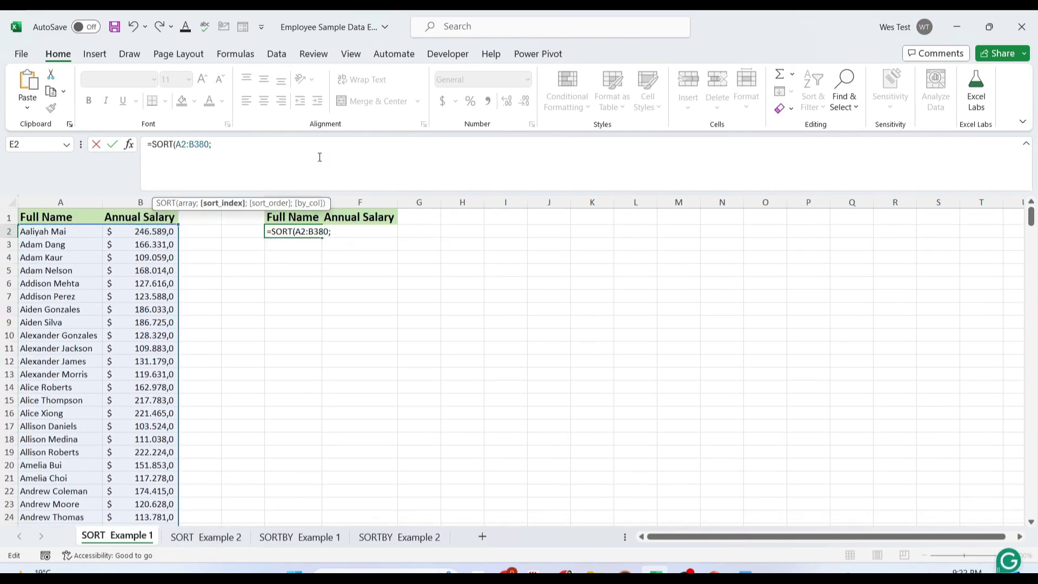
text(2;)
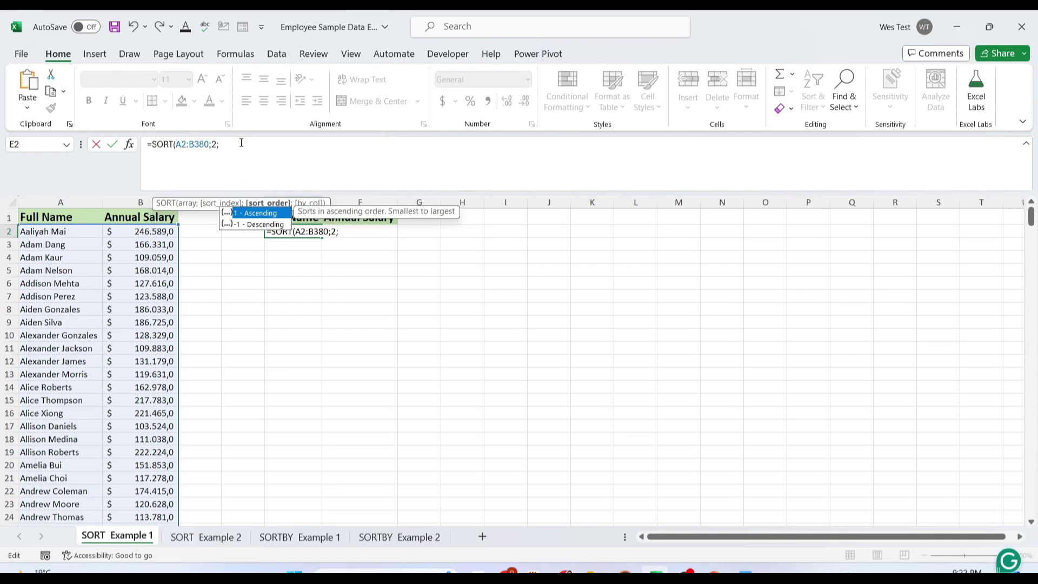
double_click(254, 215)
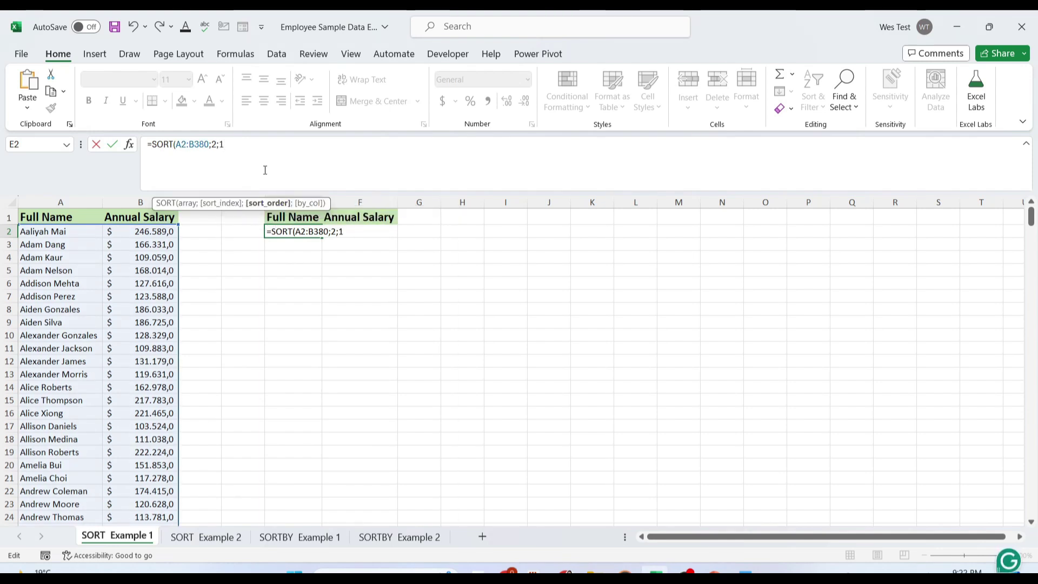
text(;)
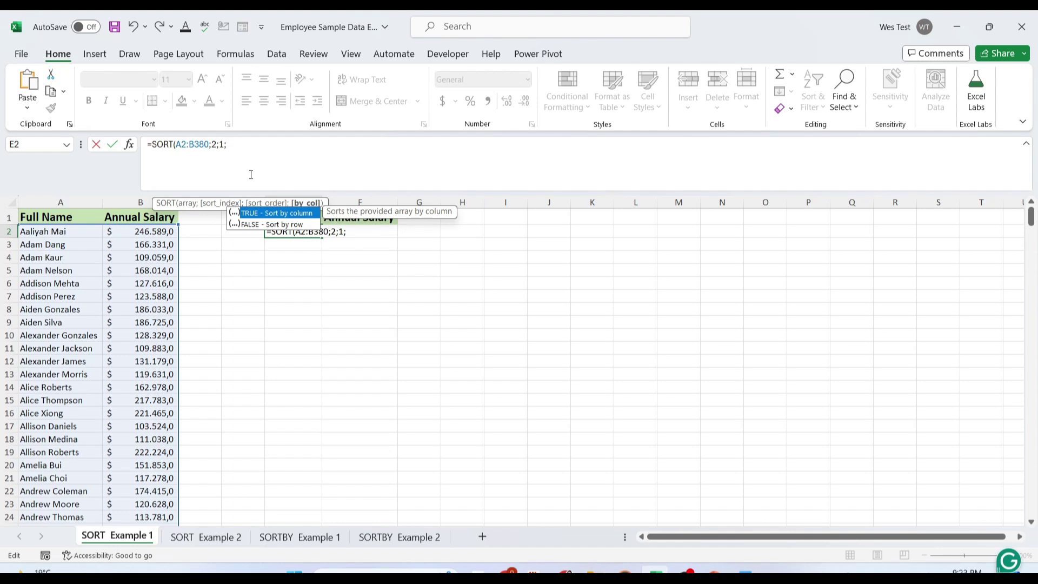
double_click(259, 224)
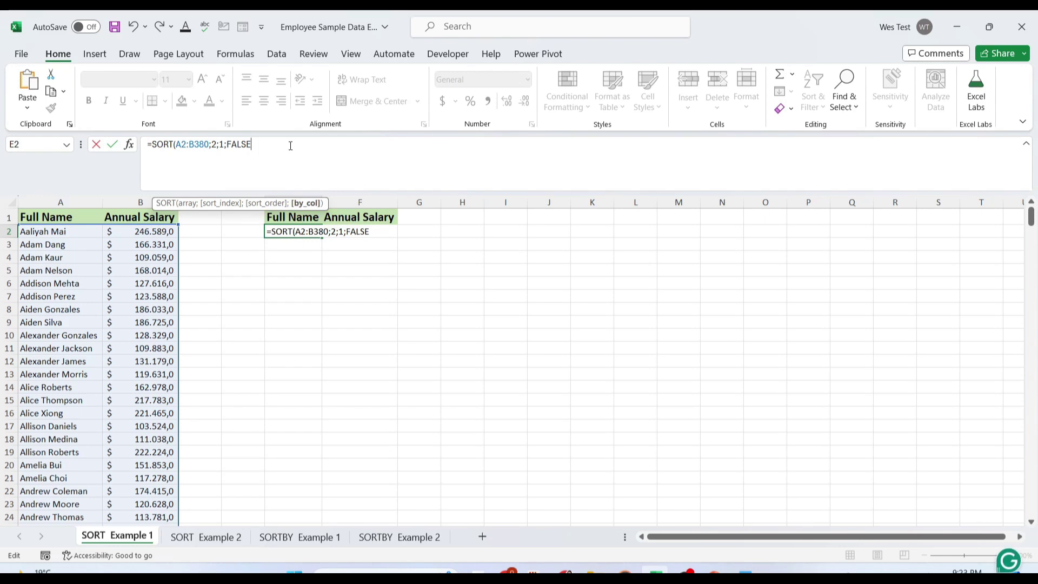
key(Return)
- Apply Accounting number format to the sorted salaries in F2:F380
click(386, 231)
key(ctrl+shift+Down)
click(442, 101)
click(454, 335)
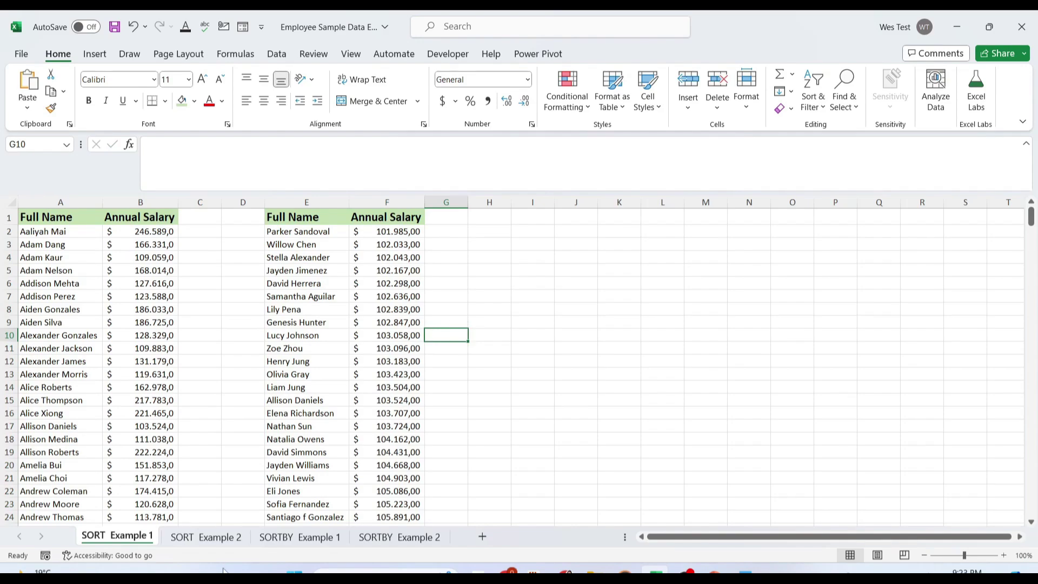
- Go to the SORT Example 2 sheet and select cell F2 under Full Name
click(200, 538)
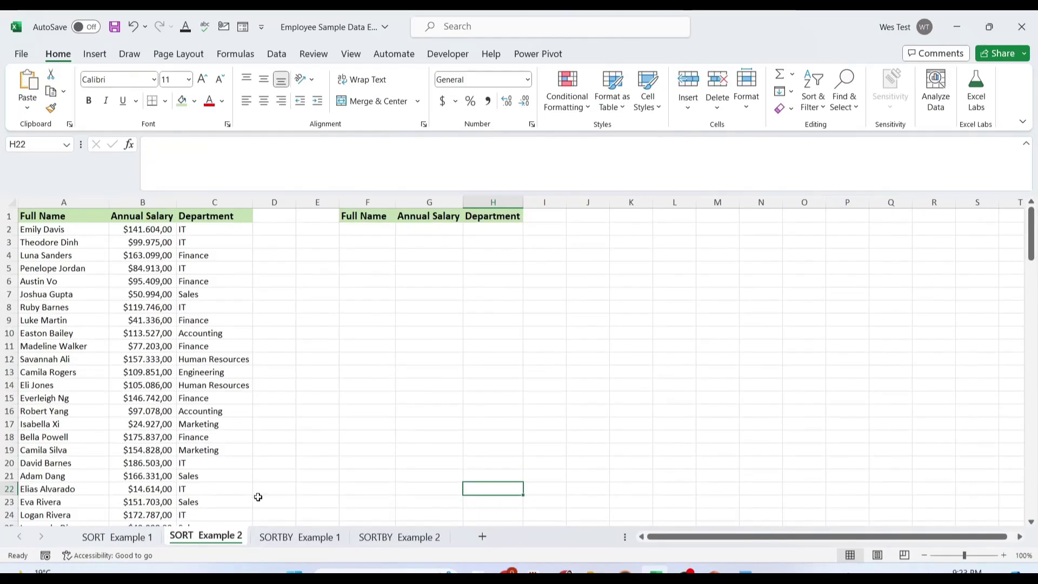
click(367, 239)
click(367, 233)
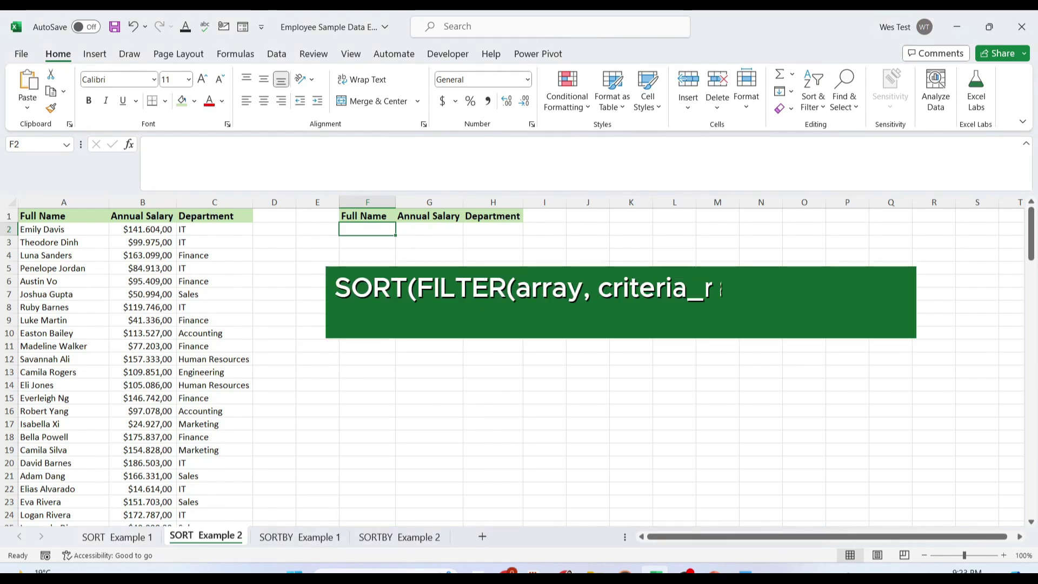
- Enter =SORT(FILTER(A2:C135;B2:B135>100000);2;1;FALSE) in F2 to list high earners by salary
text(=SORT(FILTER()
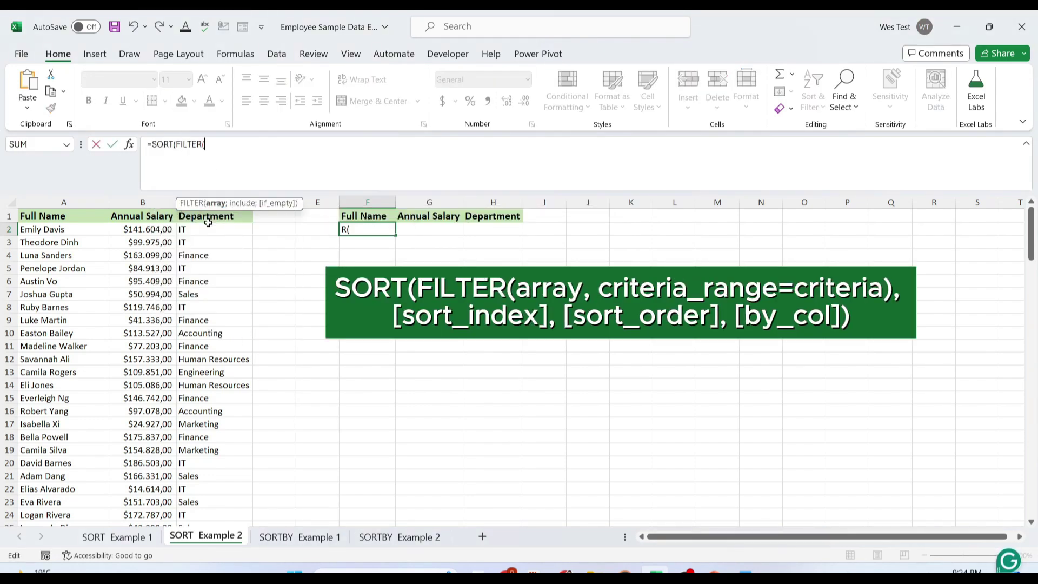
drag(33, 229, 206, 229)
key(ctrl+shift+Down)
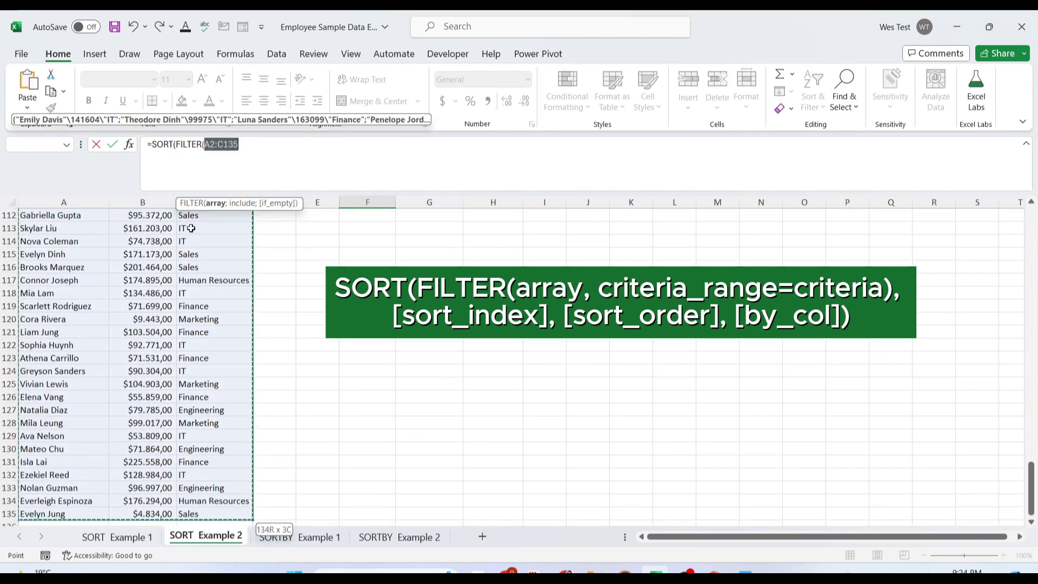
text(;)
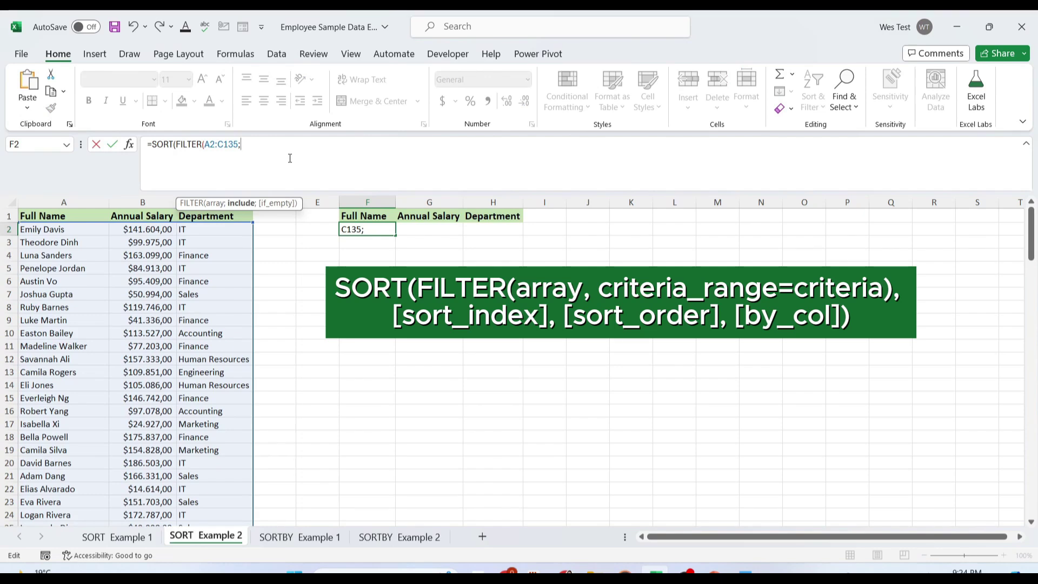
click(146, 229)
key(ctrl+shift+Down)
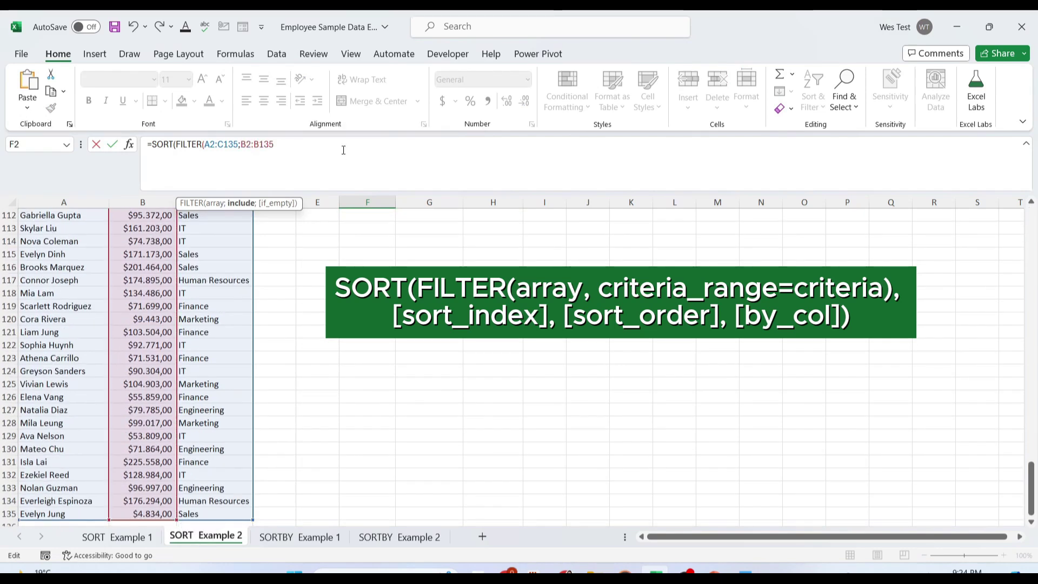
text(>100000)
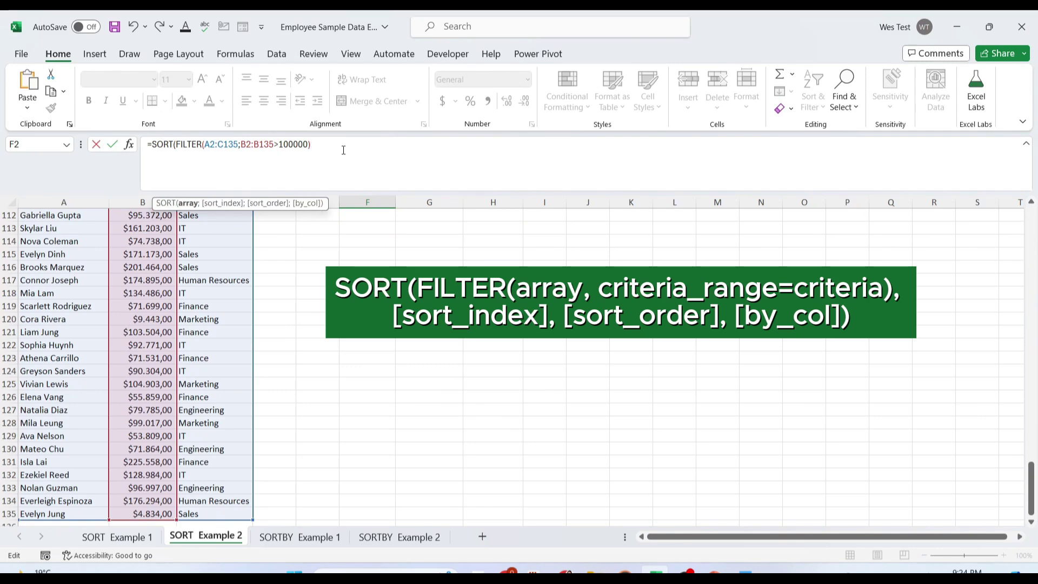
text();)
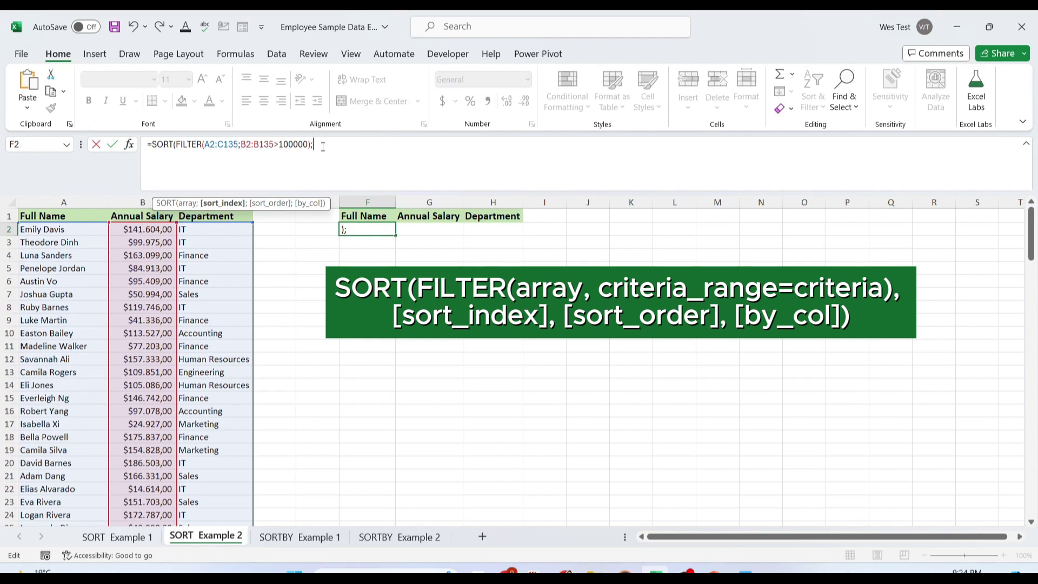
text(2;1)
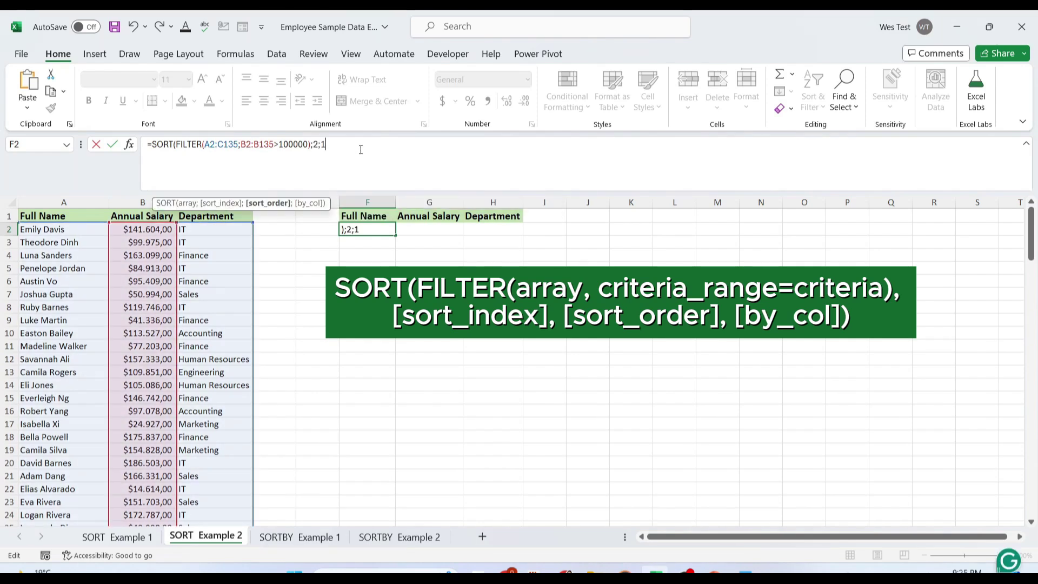
text(;)
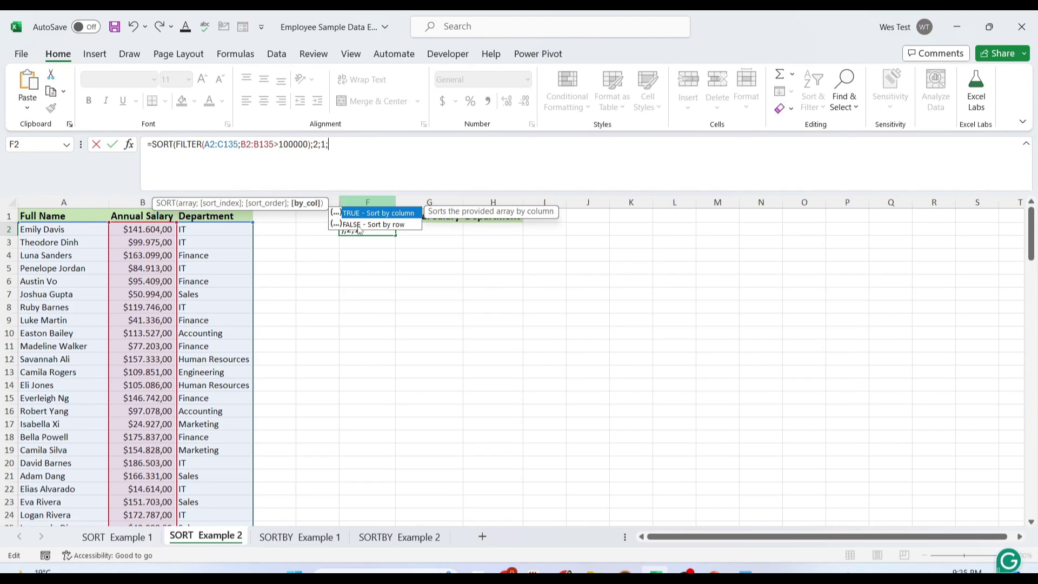
key(Down)
key(Tab)
key(Return)
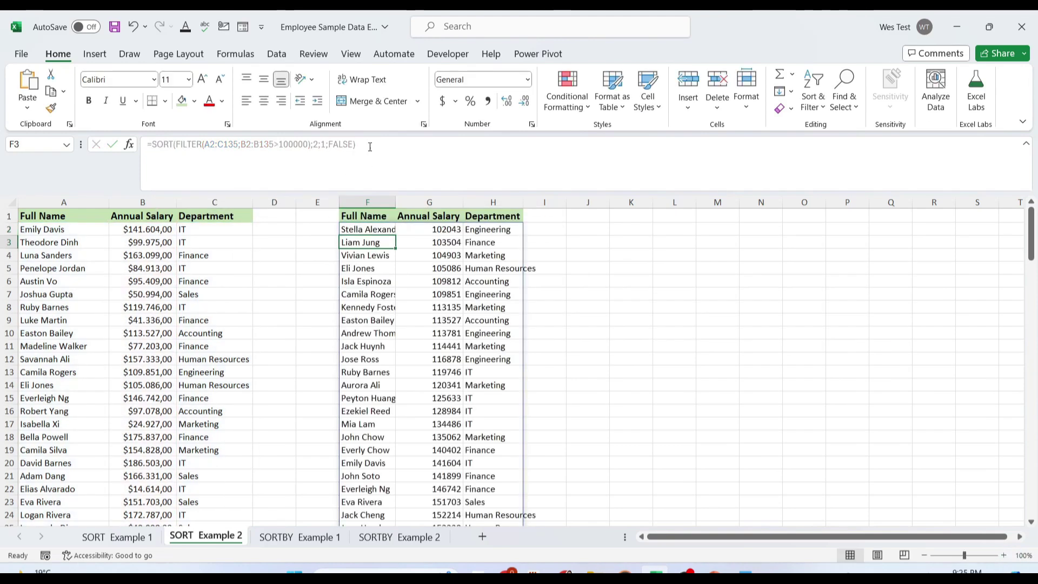
- Select all the salary results in column G, starting from G2
click(445, 238)
key(ctrl+shift+Down)
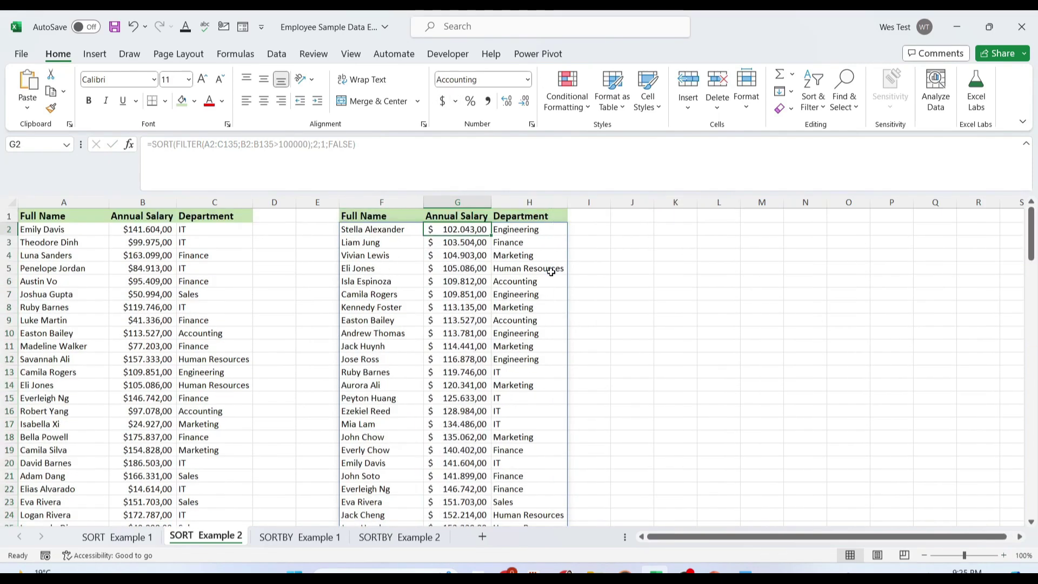
scroll(540, 388, down, 11)
scroll(616, 424, up, 11)
- Switch to the SORTBY Example 1 sheet
click(302, 537)
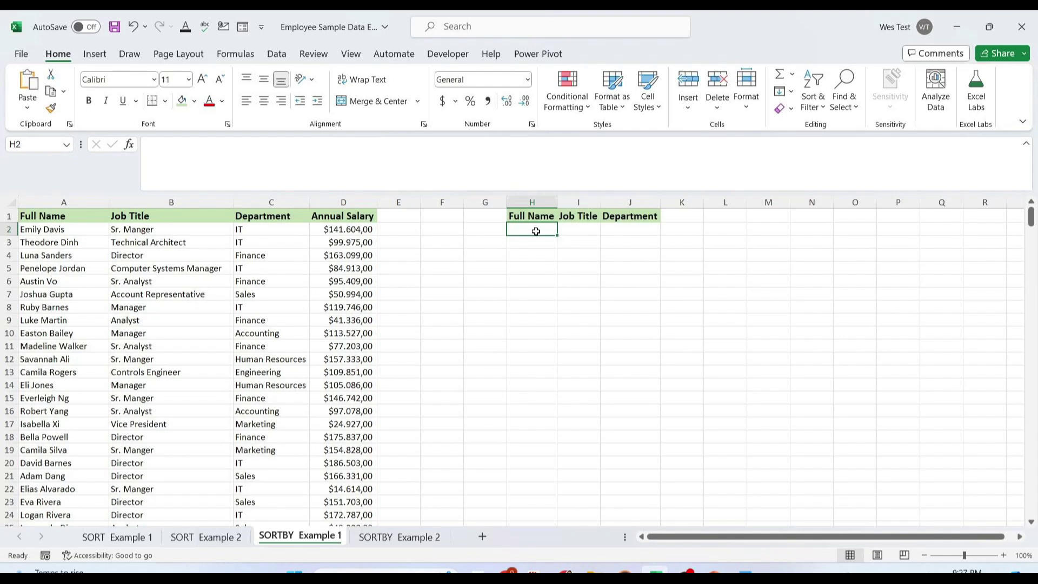
- Enter =SORTBY(A2:C366;D2:D366;-1) in H2 to list staff by salary, highest first
text(=SORTBY()
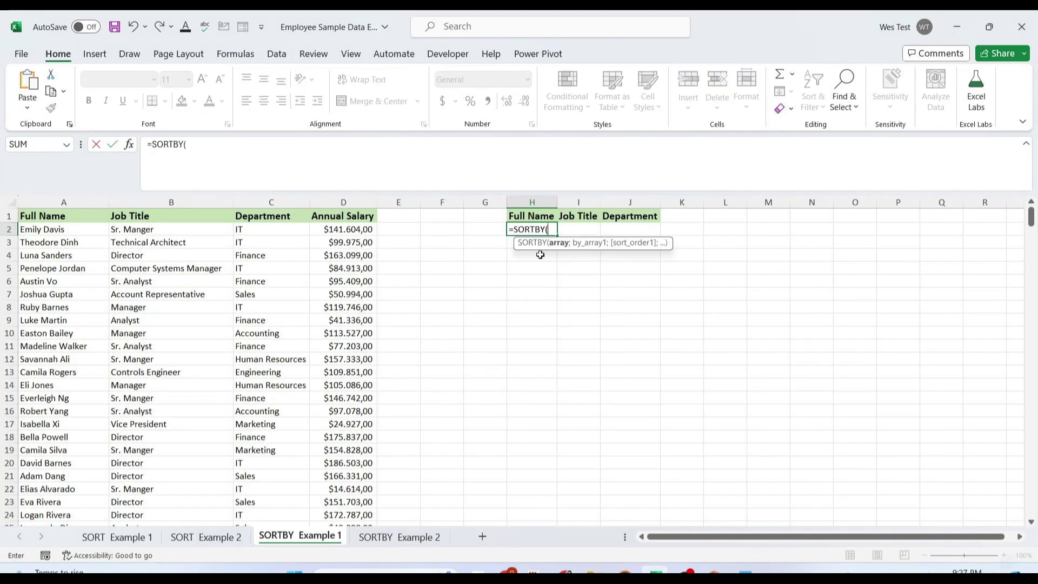
drag(93, 228, 268, 241)
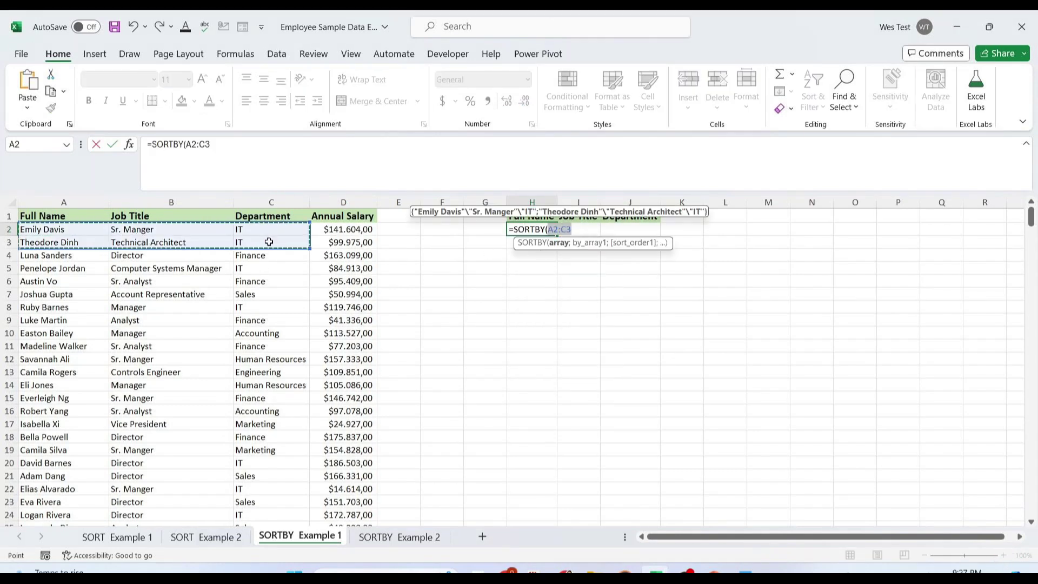
key(ctrl+shift+Down)
text(;)
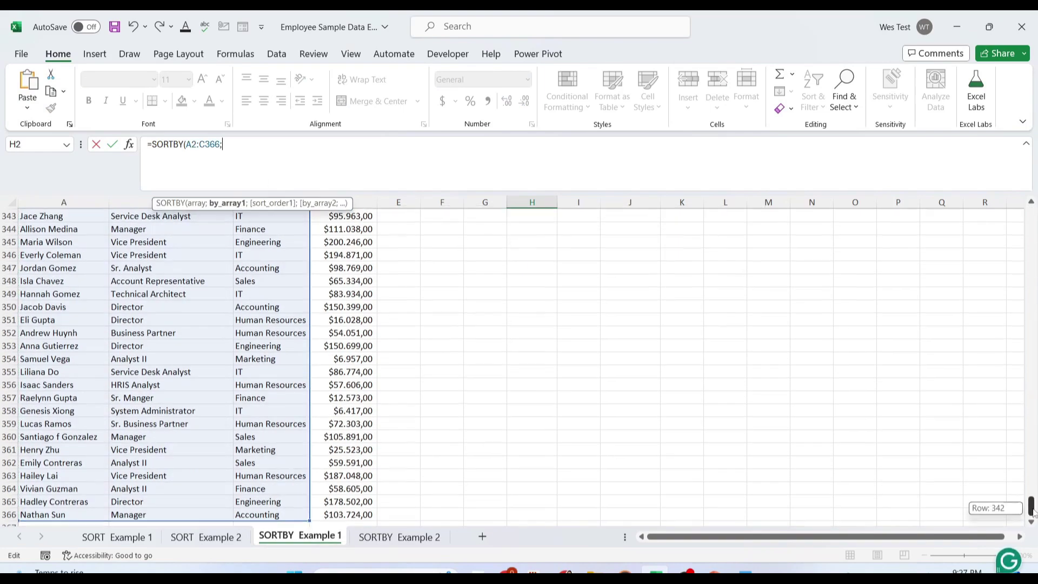
click(330, 238)
key(ctrl+shift+Down)
click(362, 155)
text(;)
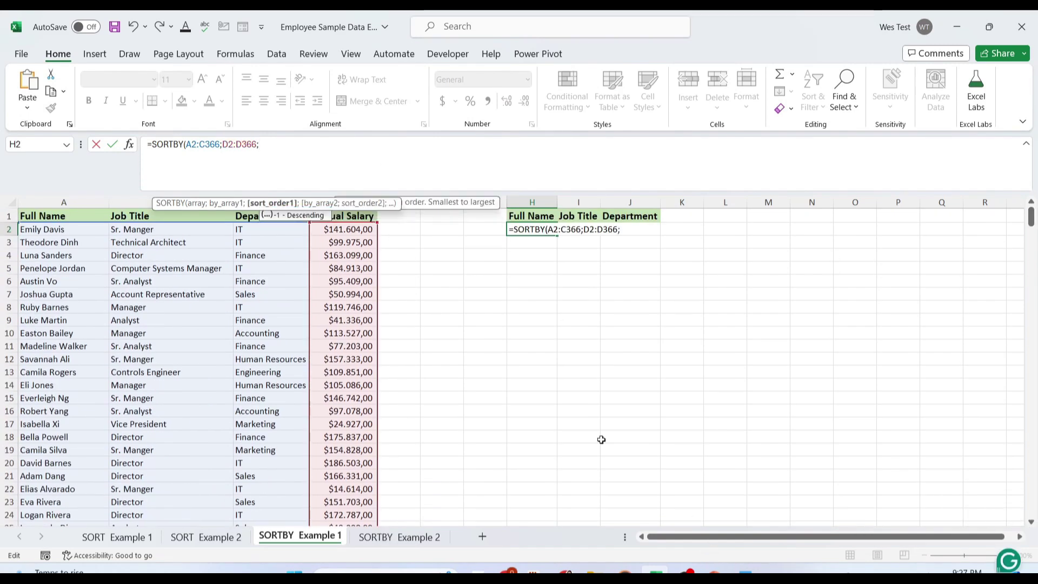
text(-1)
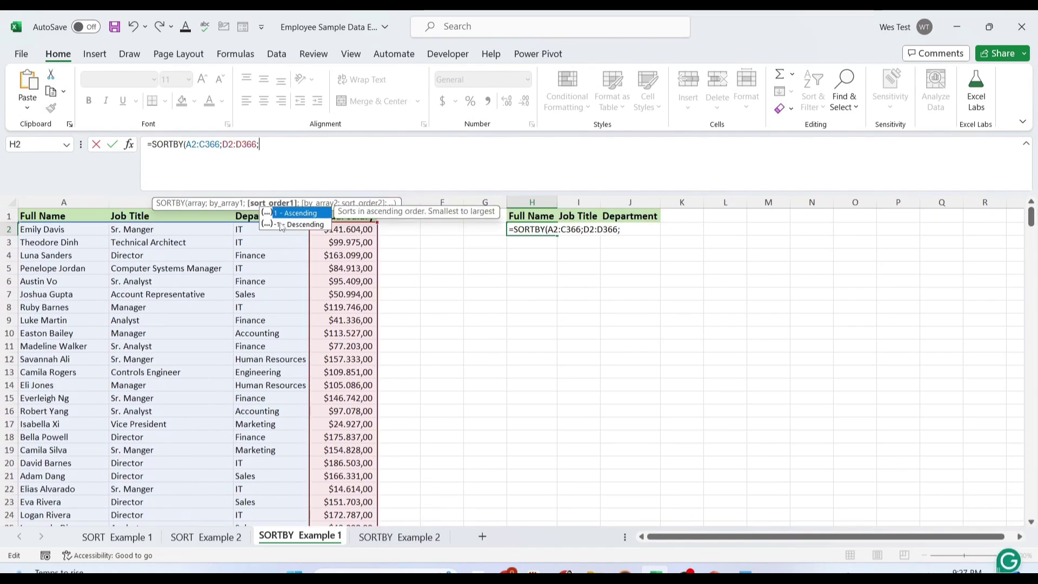
text())
key(Return)
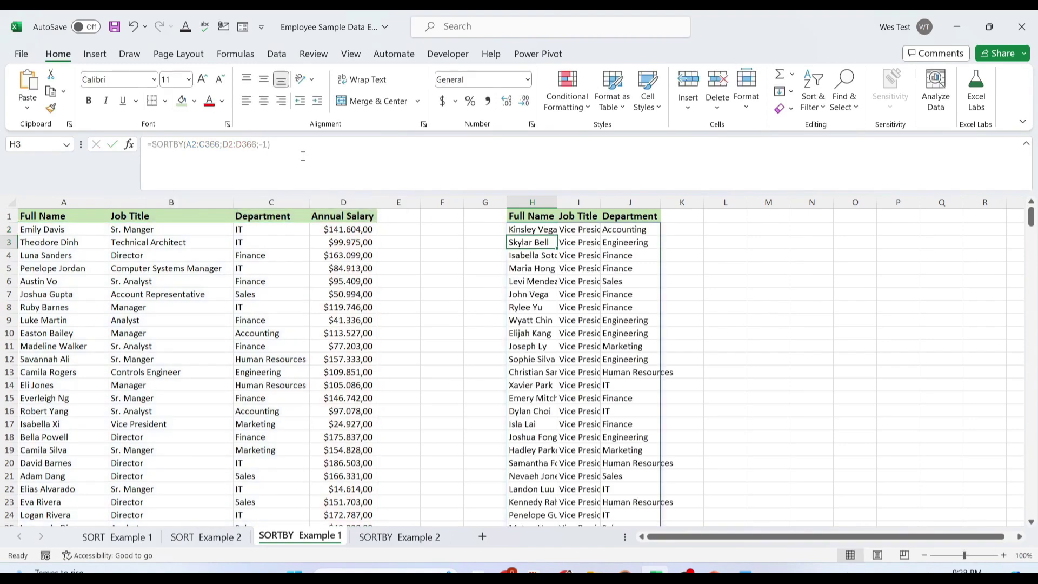
- Autofit the result columns and move to the SORTBY Example 2 sheet
drag(554, 201, 553, 201)
double_click(554, 202)
scroll(690, 417, down, 20)
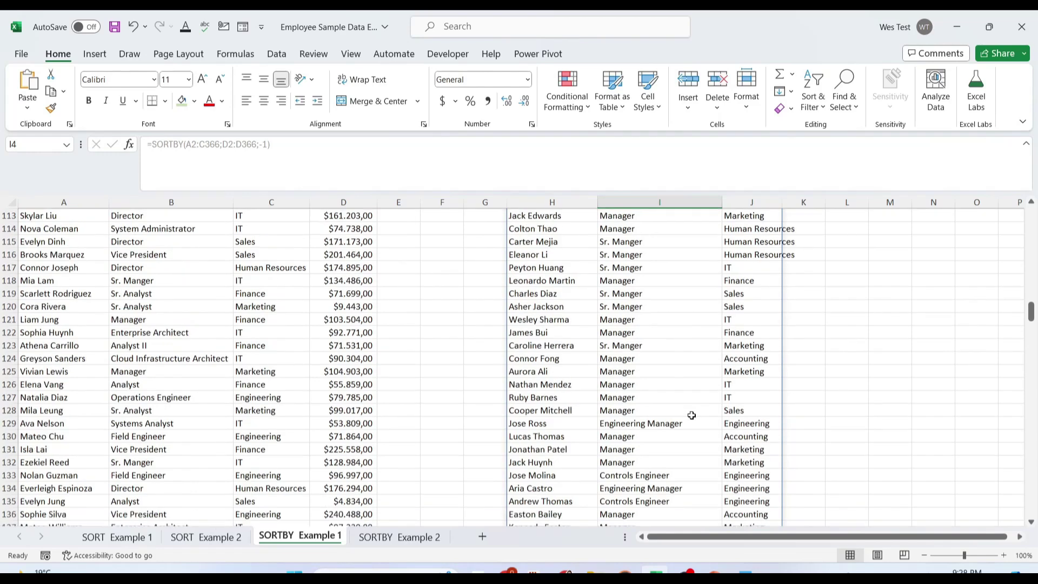
click(411, 537)
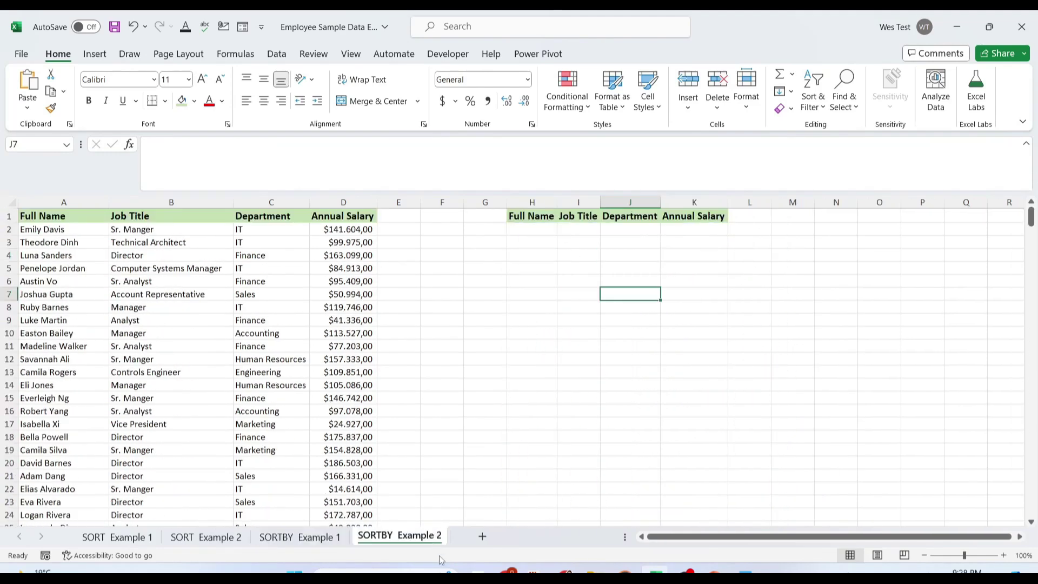
- Begin a SORTBY formula in H2 over A2:D366, sorting Department C2:C366 ascending first
click(532, 228)
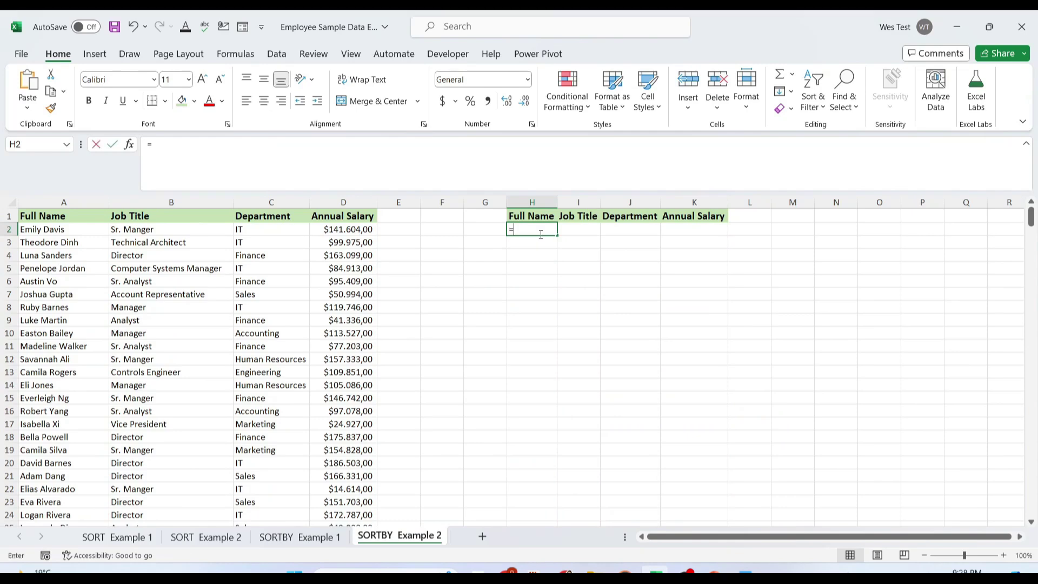
text(=SORT)
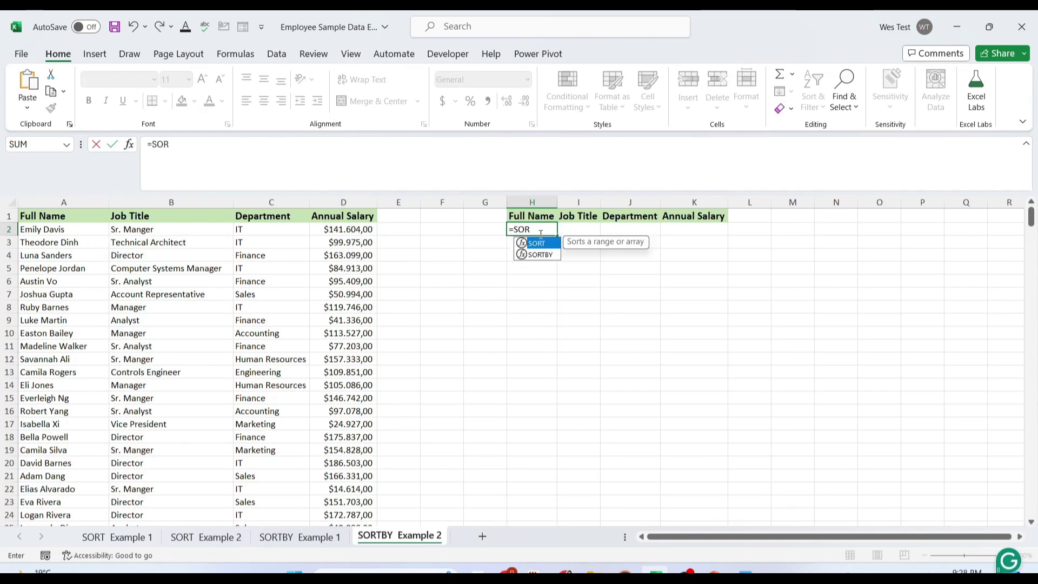
double_click(549, 255)
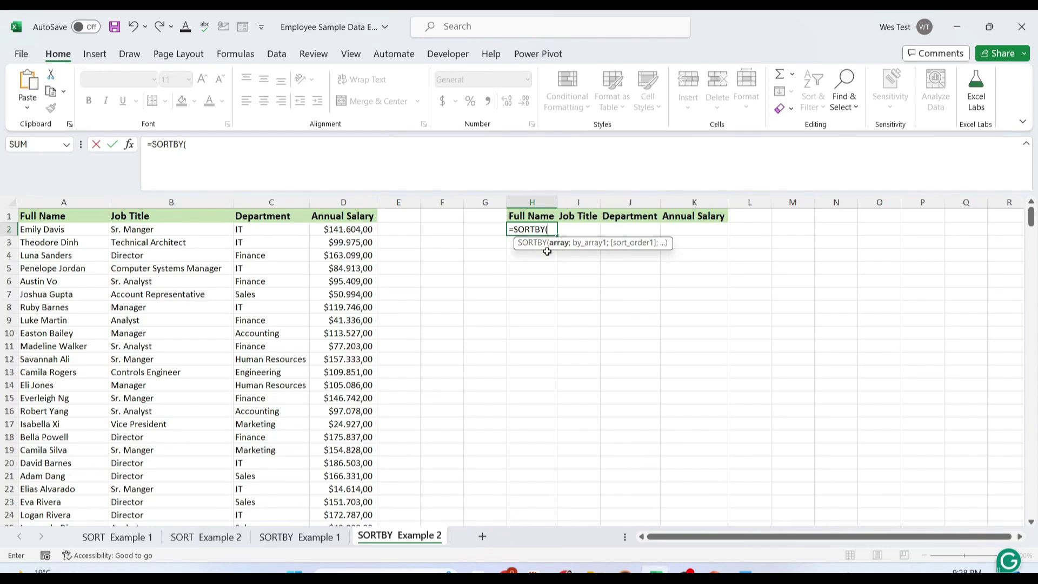
drag(81, 230, 339, 230)
key(ctrl+shift+Down)
drag(1031, 514, 1030, 213)
text(;)
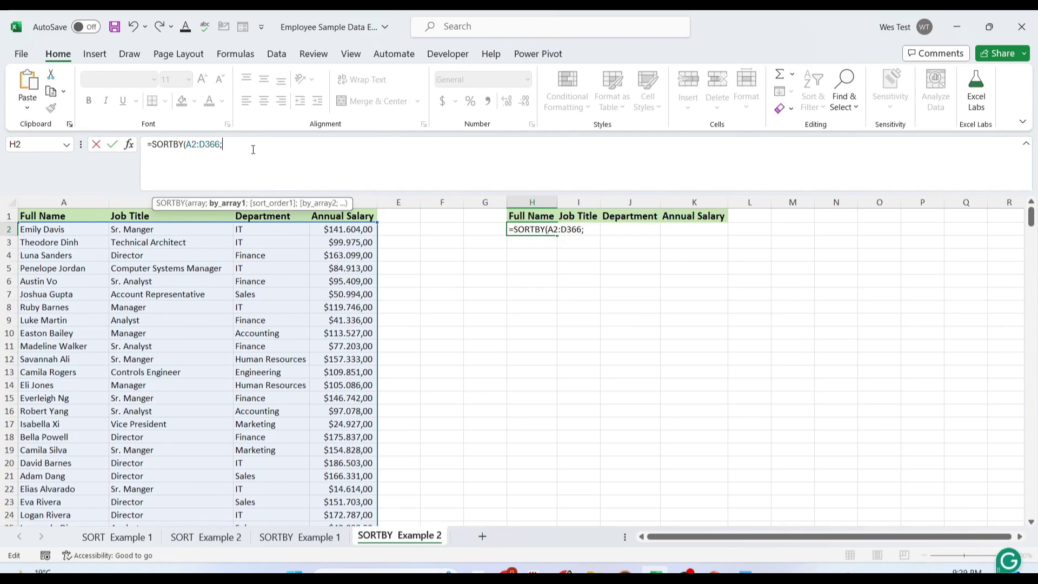
click(290, 231)
key(ctrl+shift+Down)
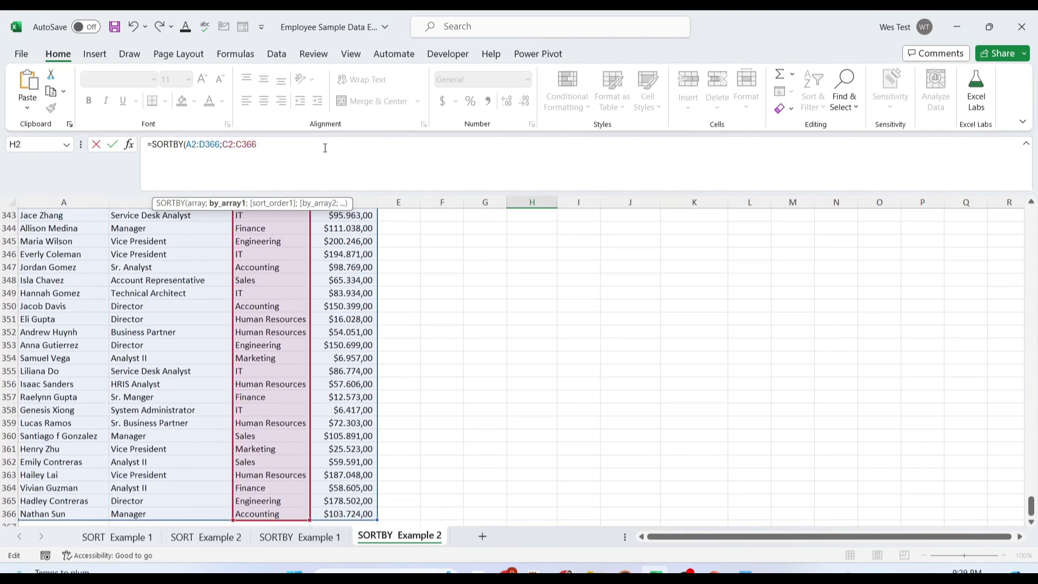
text(;)
double_click(292, 217)
- Add Annual Salary D2:D366 descending as the second sort key and enter the formula
key(ctrl+BackSpace)
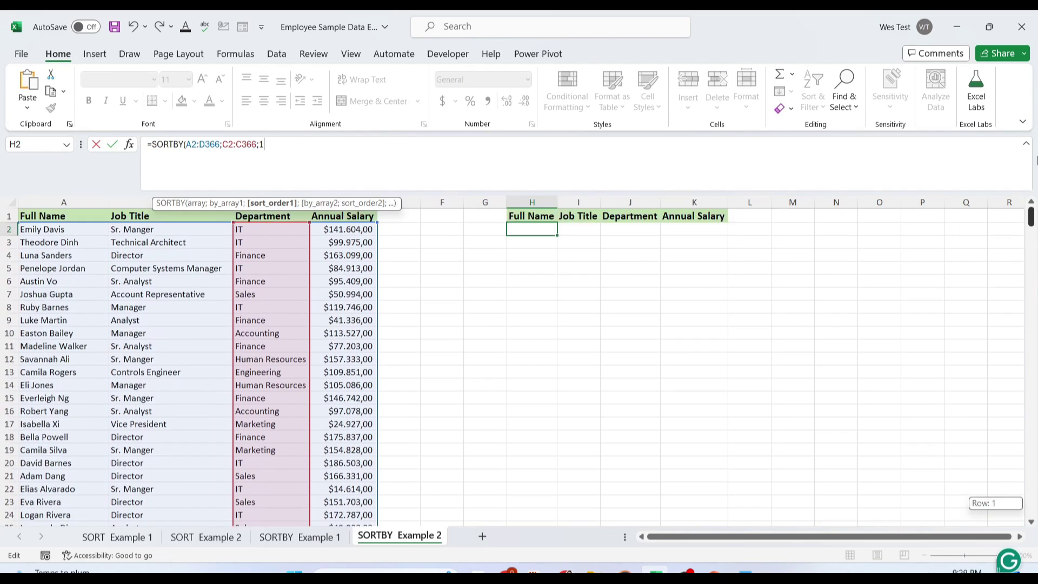
click(345, 157)
text(;)
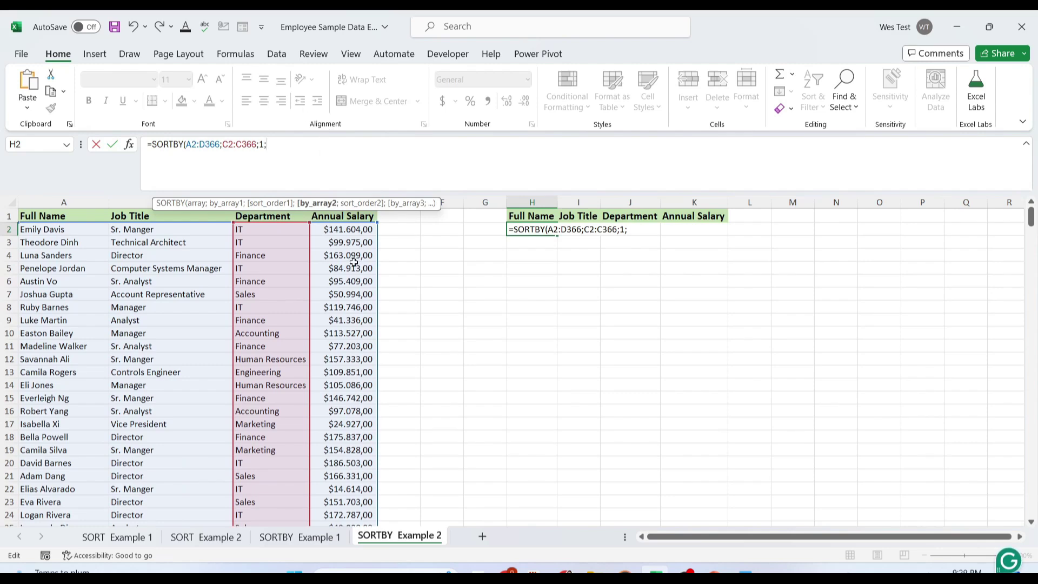
click(335, 231)
key(ctrl+shift+Down)
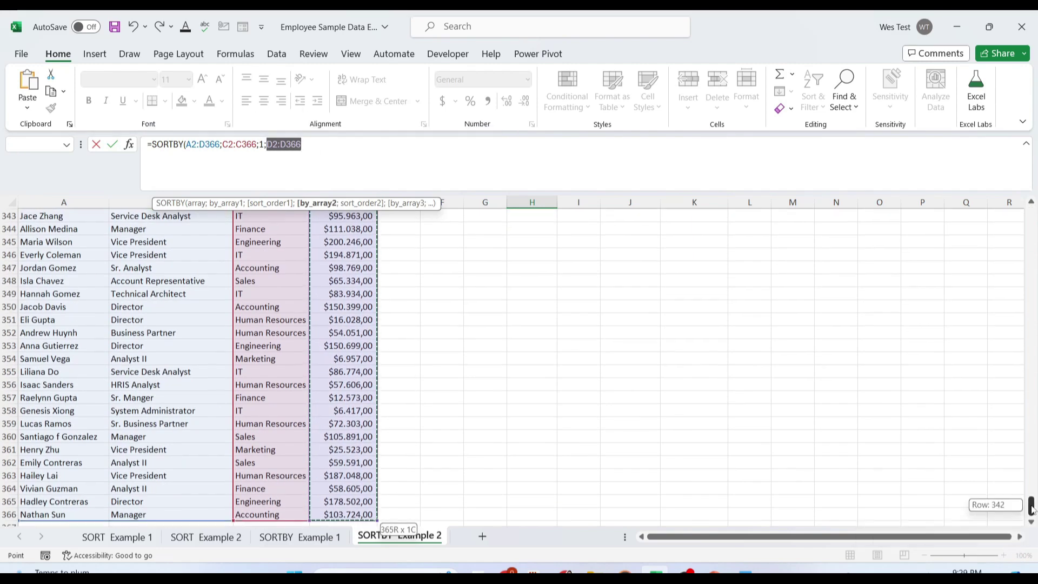
text(;)
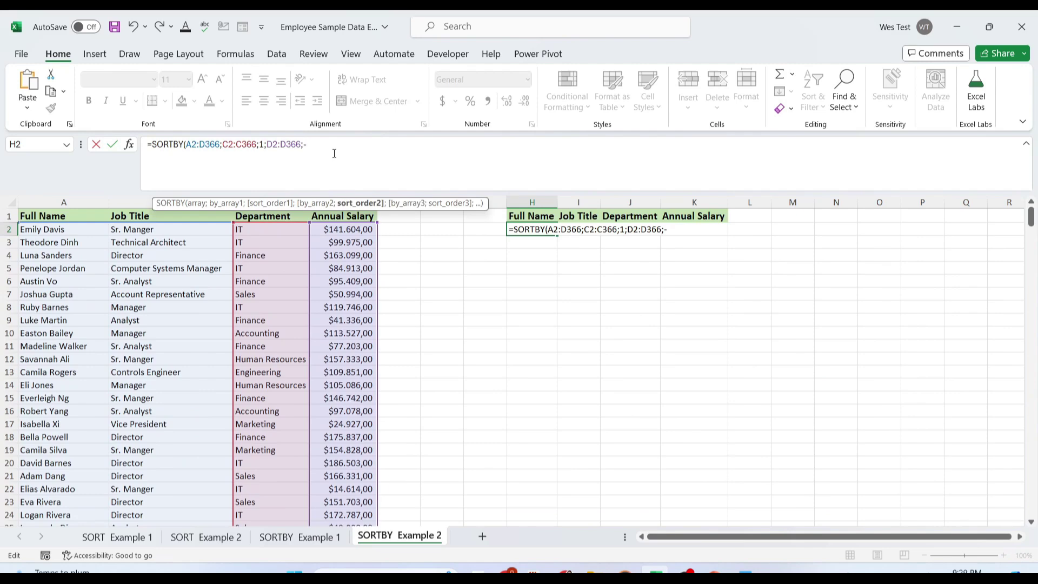
text(-)
key(BackSpace)
text(-1))
key(Return)
- Autofit the result columns and select the salary results K2:K366
double_click(560, 206)
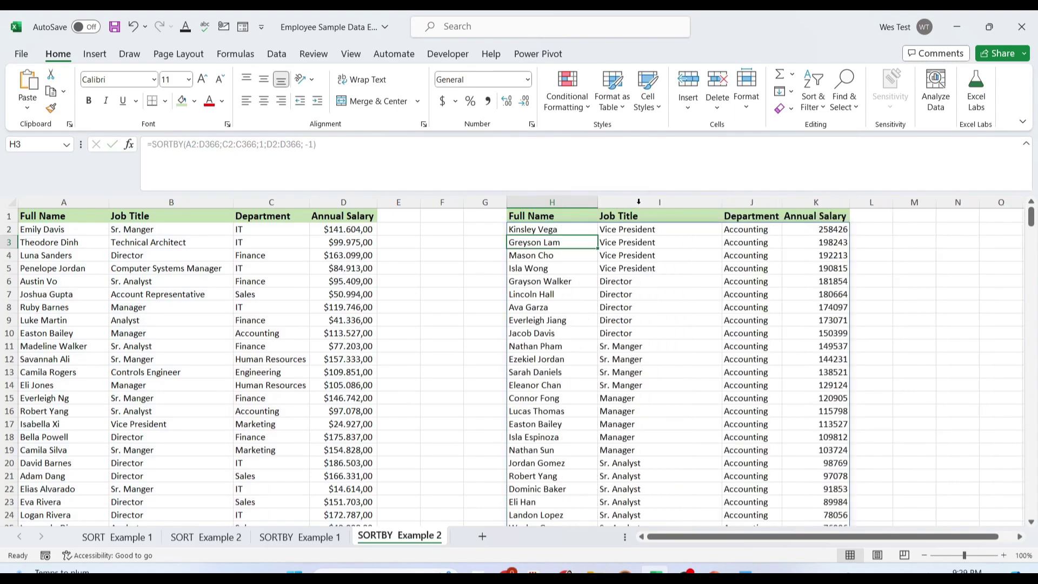
scroll(829, 195, right, 1)
click(787, 232)
key(ctrl+shift+Down)
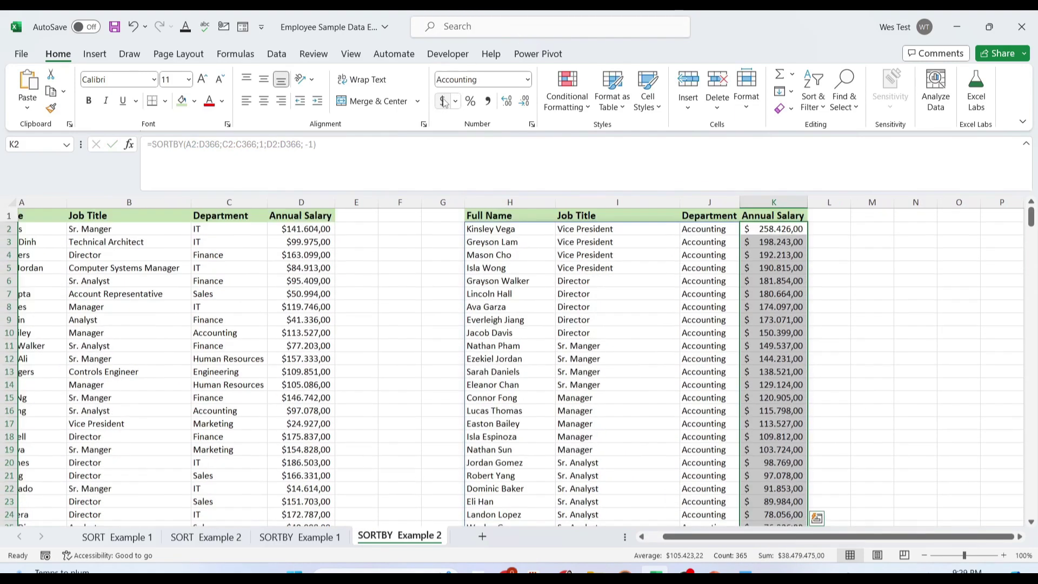